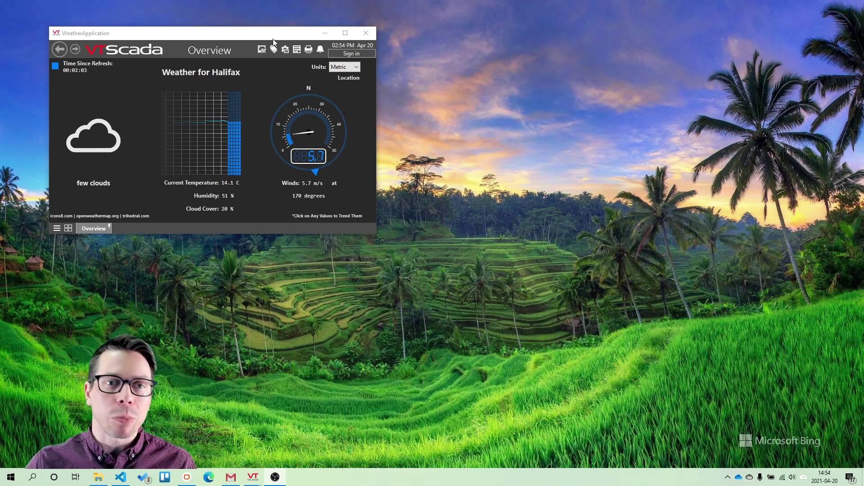
# - Create a new WorkStation Driver tag named RDSXPS from the Tag Browser
pyautogui.click(274, 50)
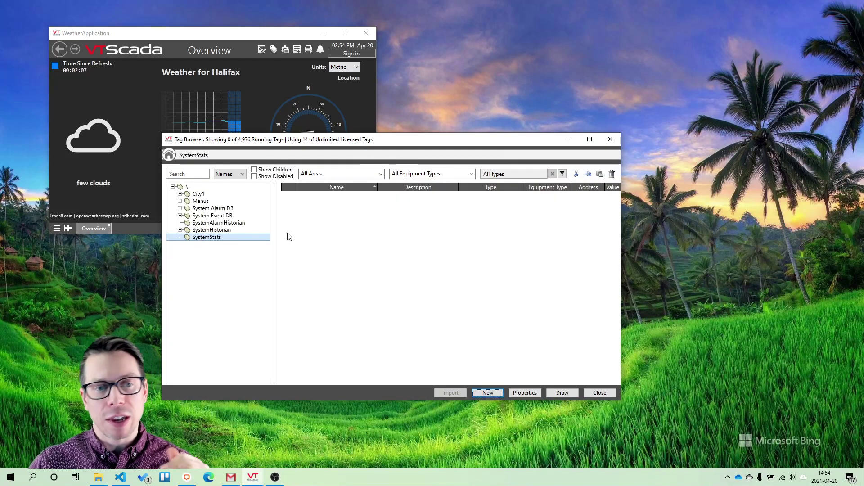
pyautogui.click(488, 393)
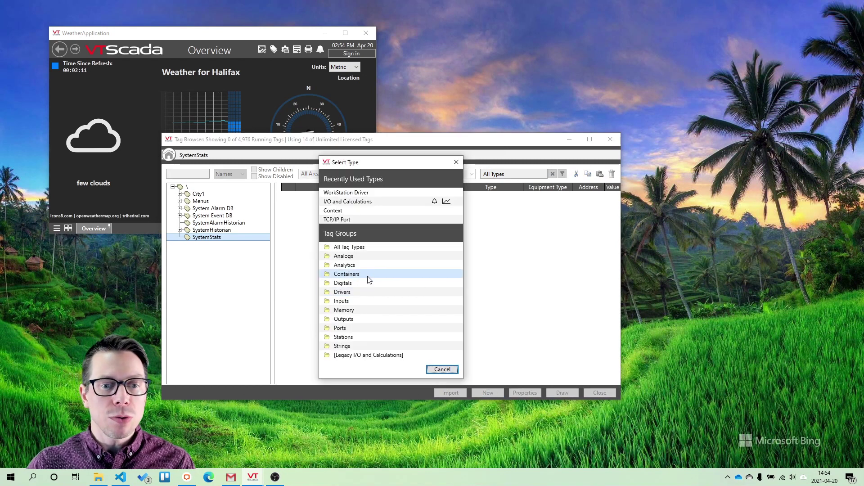
pyautogui.click(354, 293)
pyautogui.scroll(-5, 354, 293)
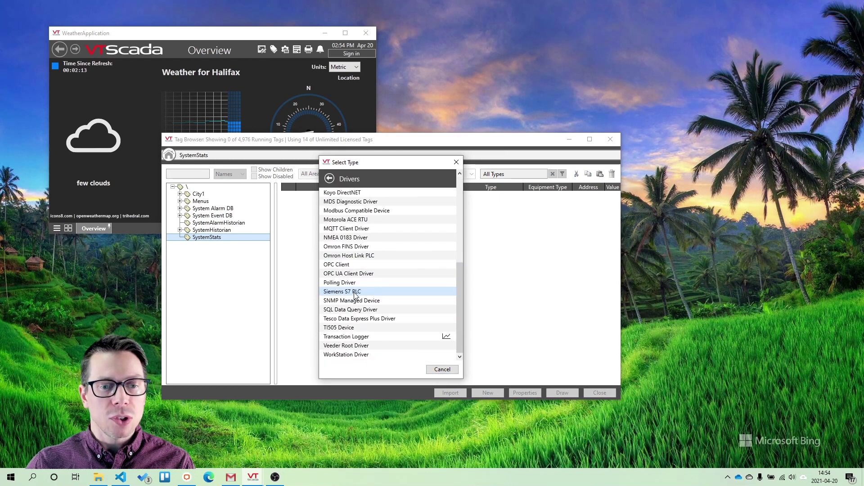
pyautogui.click(355, 354)
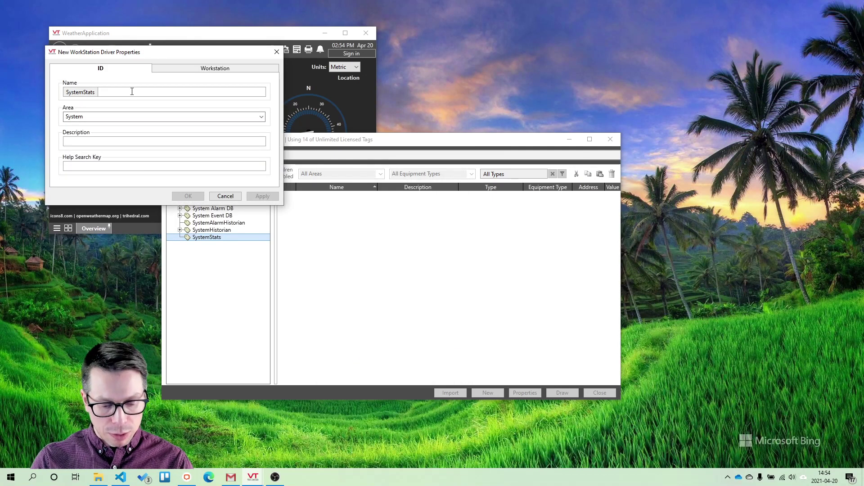
pyautogui.write('RDSXPS')
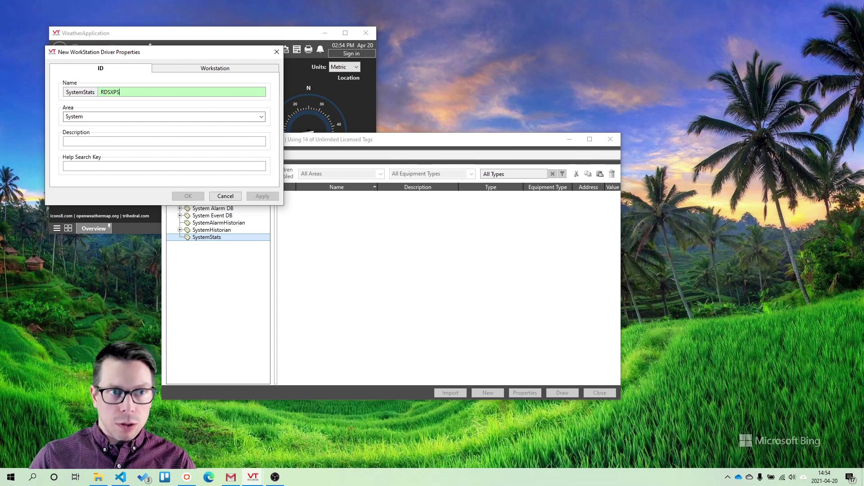
# - Set the driver's Workstation Name to RDSXPS, apply it, and bring up its help
pyautogui.click(194, 69)
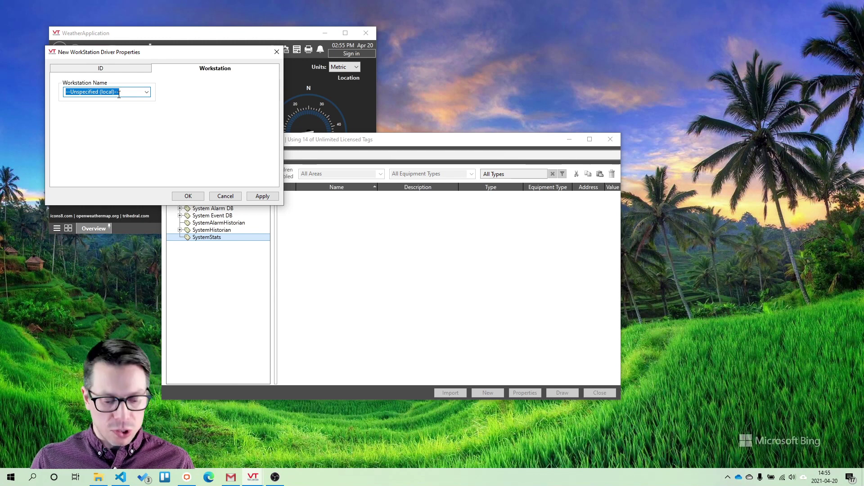
pyautogui.write('RDS')
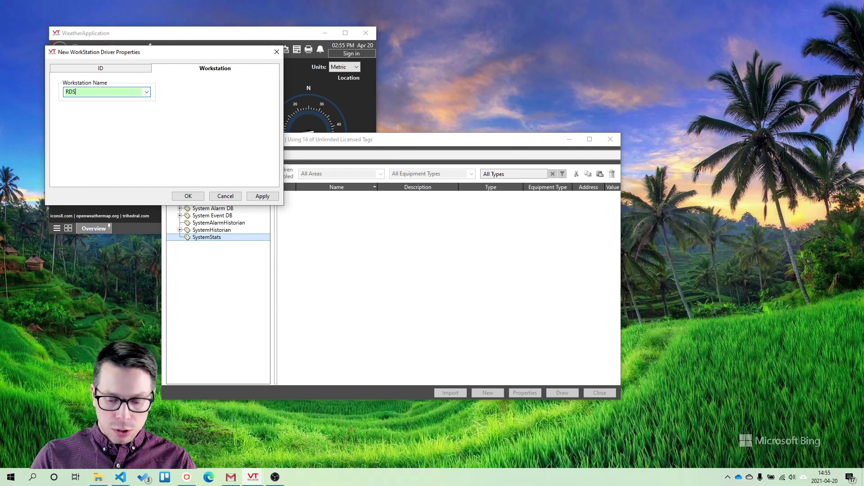
pyautogui.write('XPS')
pyautogui.press('Tab')
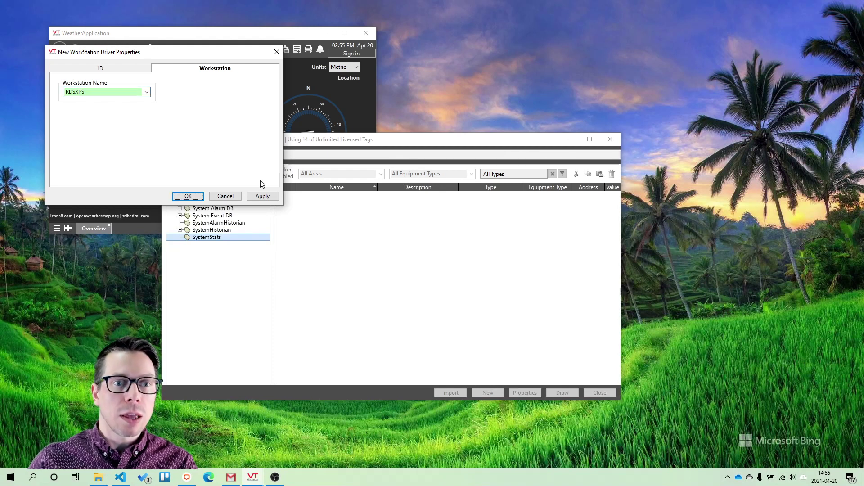
pyautogui.click(263, 195)
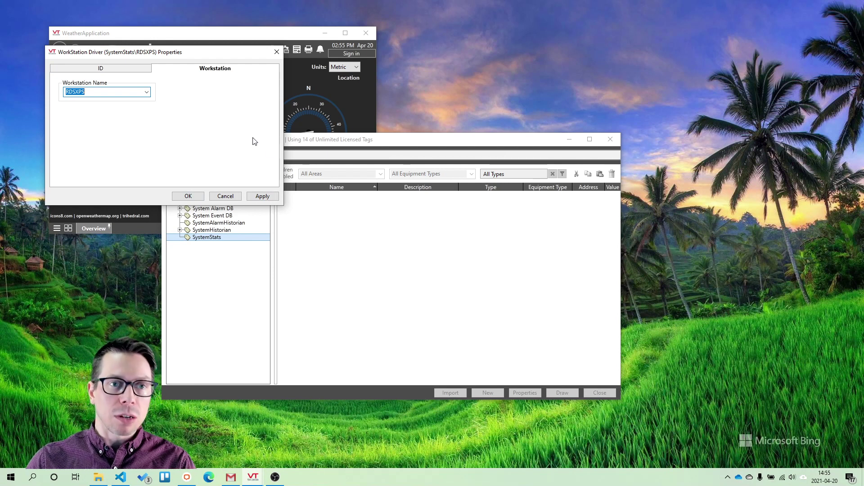
pyautogui.press('F1')
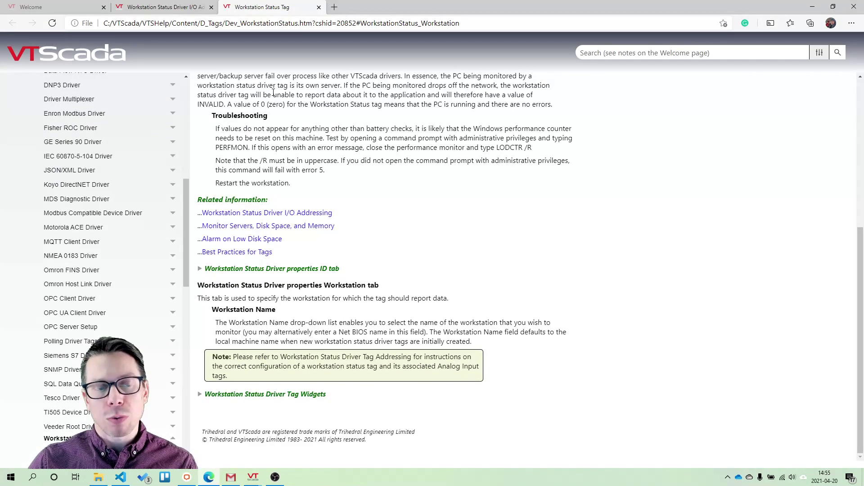
# - Copy the FreeDiskSpace address from the Workstation Status Driver I/O Addressing table in help
pyautogui.scroll(7, 273, 93)
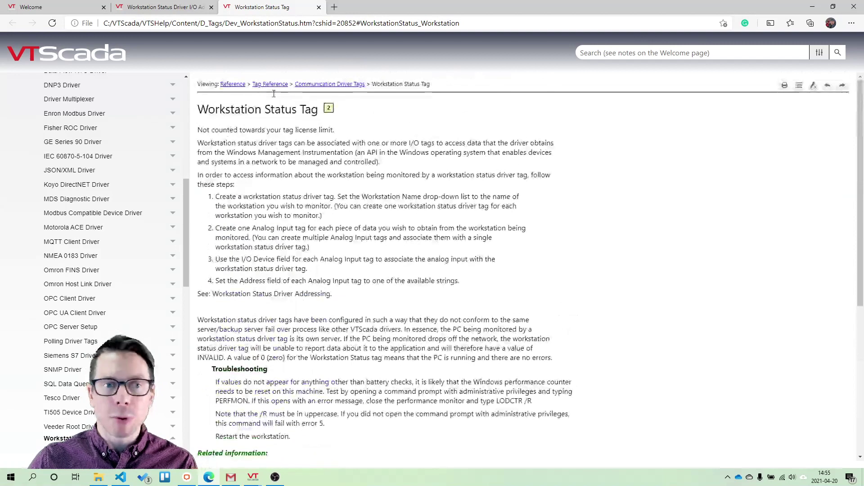
pyautogui.scroll(-5, 274, 125)
pyautogui.scroll(-2, 274, 126)
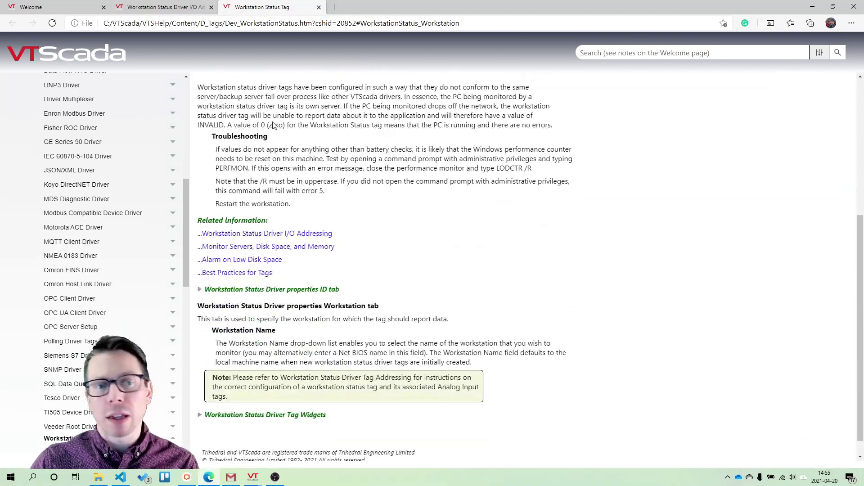
pyautogui.click(256, 234)
pyautogui.scroll(-8, 256, 235)
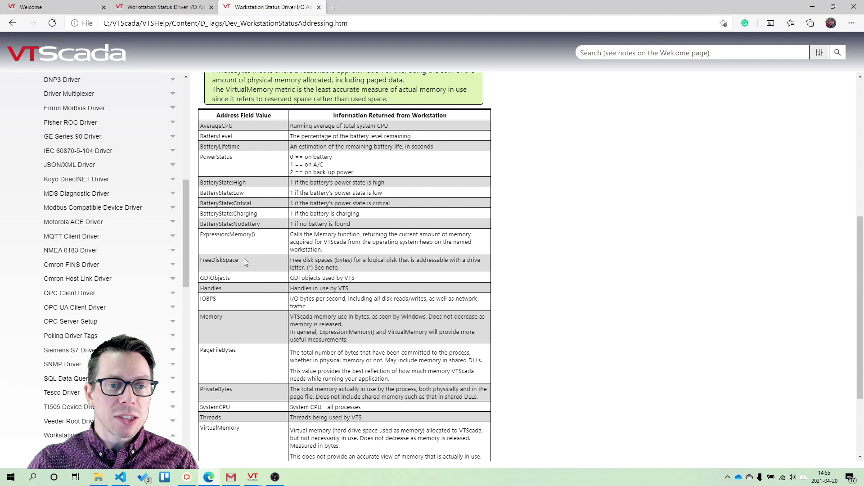
pyautogui.moveTo(238, 260); pyautogui.dragTo(201, 262)
pyautogui.hotkey('ctrl', 'c')
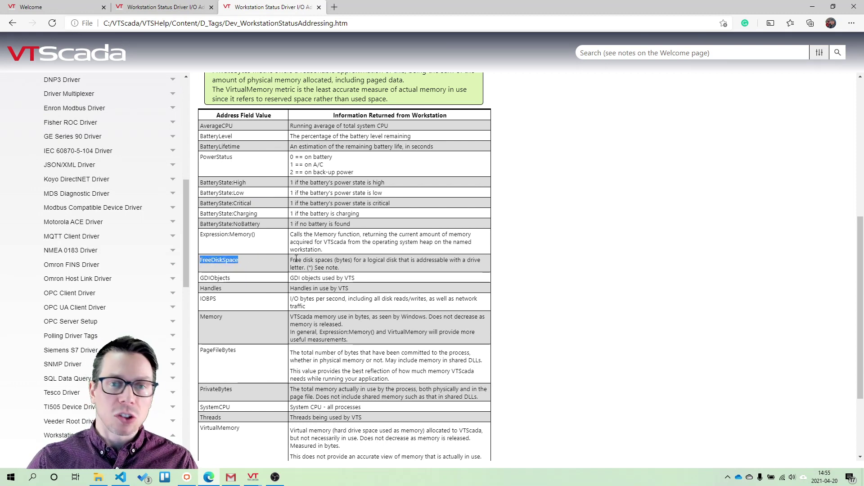
pyautogui.click(812, 7)
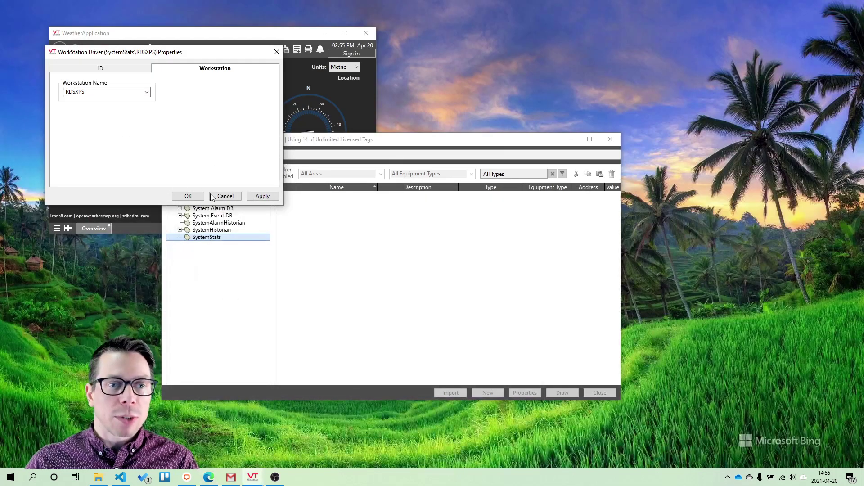
# - Save the RDSXPS driver tag and add an I/O and Calculations child tag under it
pyautogui.click(194, 196)
pyautogui.rightClick(327, 197)
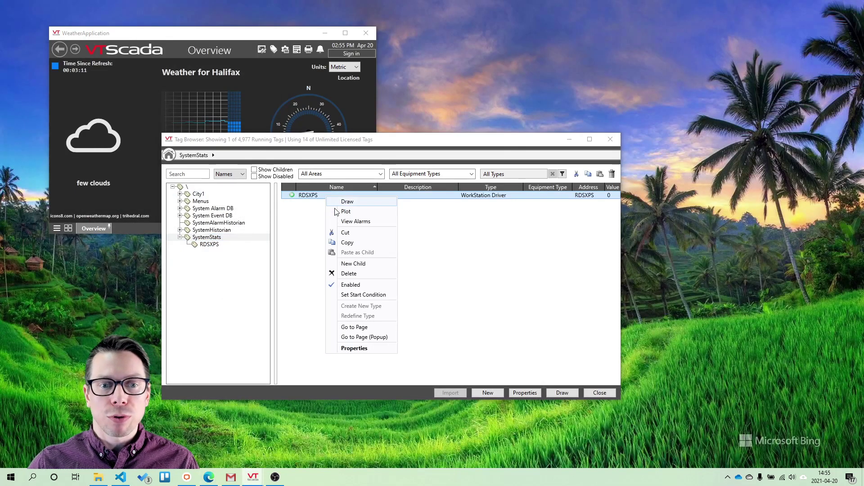
pyautogui.click(356, 263)
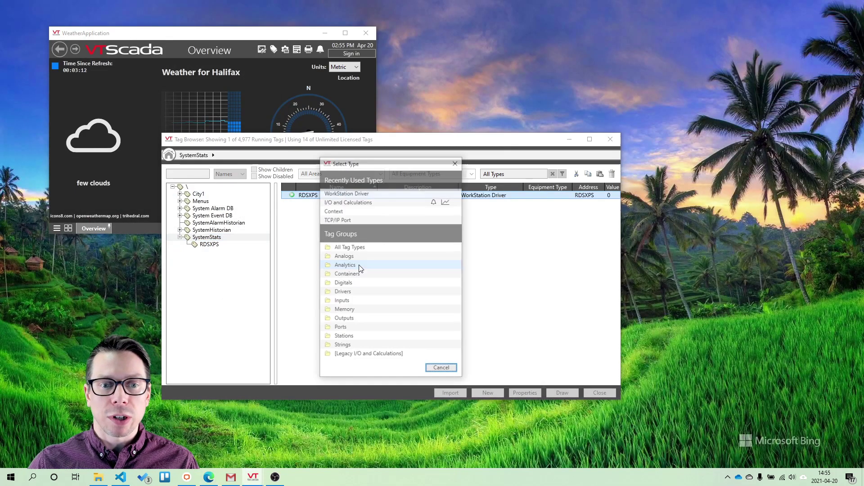
pyautogui.click(362, 203)
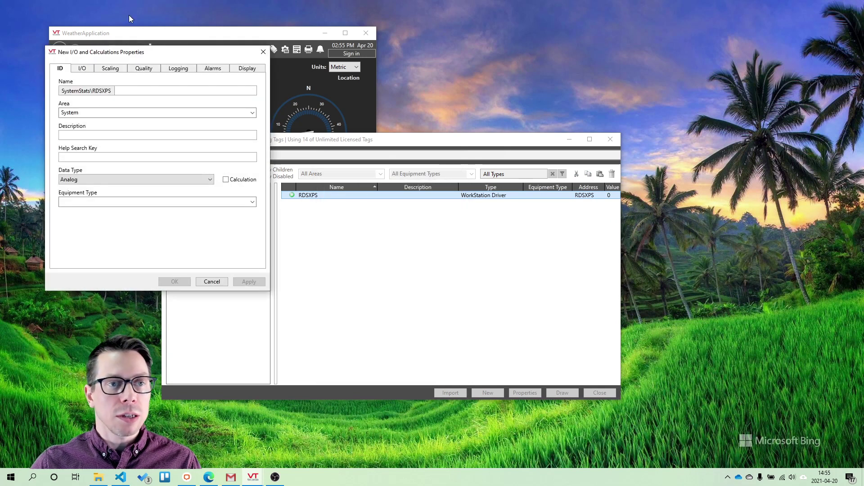
# - Name the new child tag FreeDiskSpace
pyautogui.moveTo(135, 58); pyautogui.dragTo(283, 83)
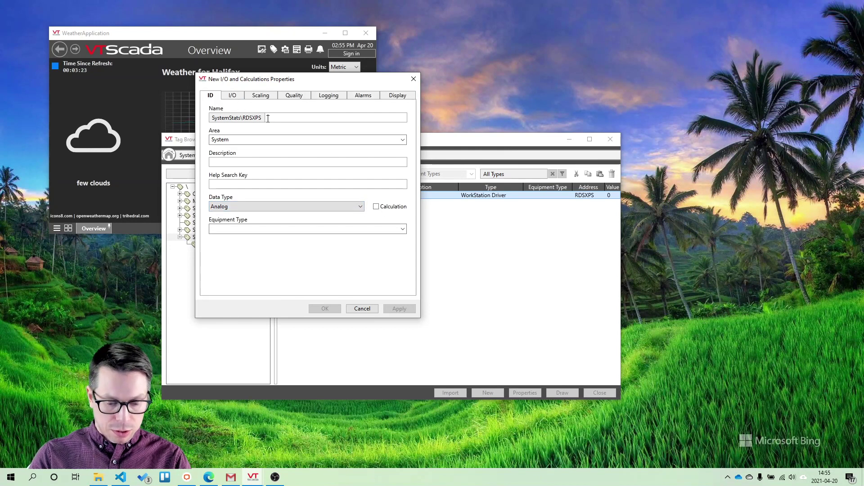
pyautogui.write('FreeDiskSpace')
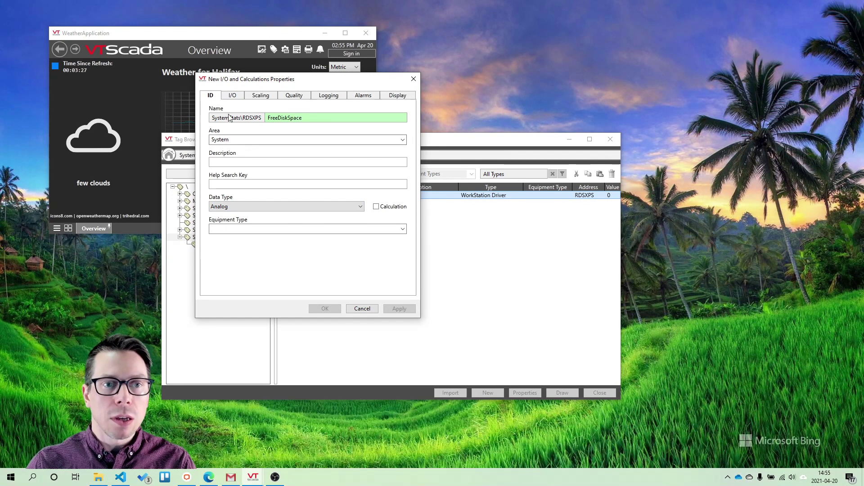
pyautogui.press('Tab')
pyautogui.hotkey('shift', 'Tab')
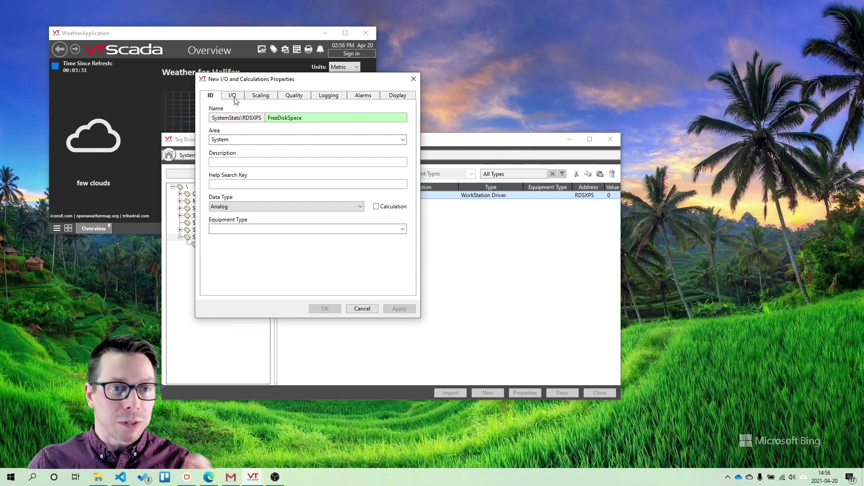
pyautogui.click(234, 99)
# - Set the tag's Read Address to FreeDiskSpaceC and its Scan Interval to 5
pyautogui.click(241, 142)
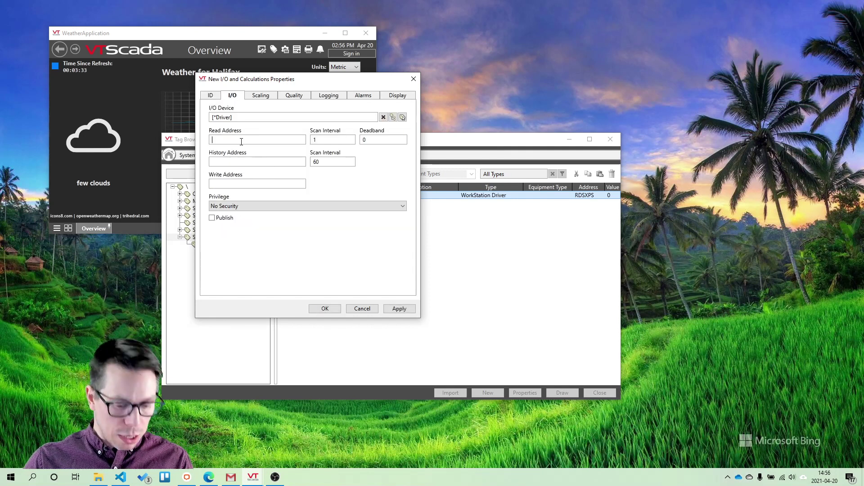
pyautogui.hotkey('ctrl', 'v')
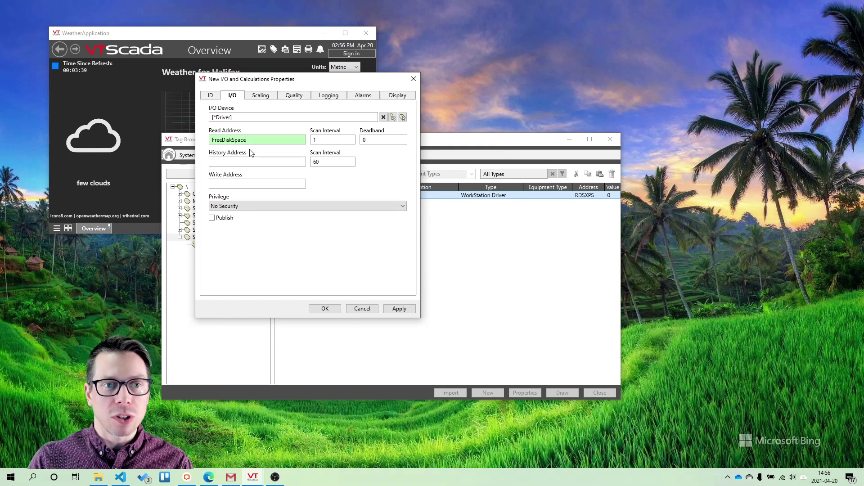
pyautogui.write('C')
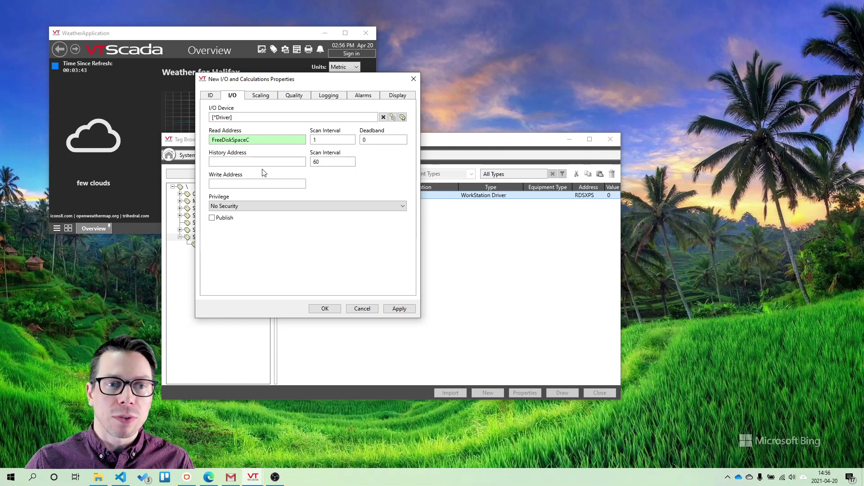
pyautogui.click(317, 140)
pyautogui.write('1')
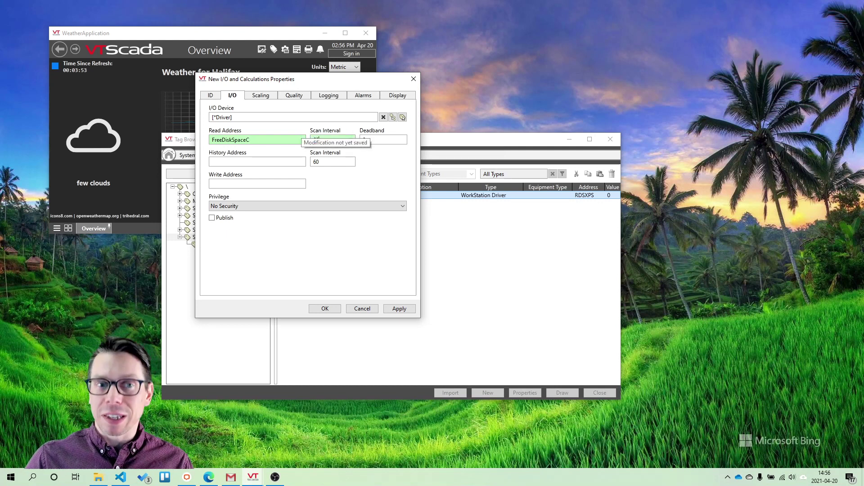
pyautogui.doubleClick(317, 140)
pyautogui.write('5')
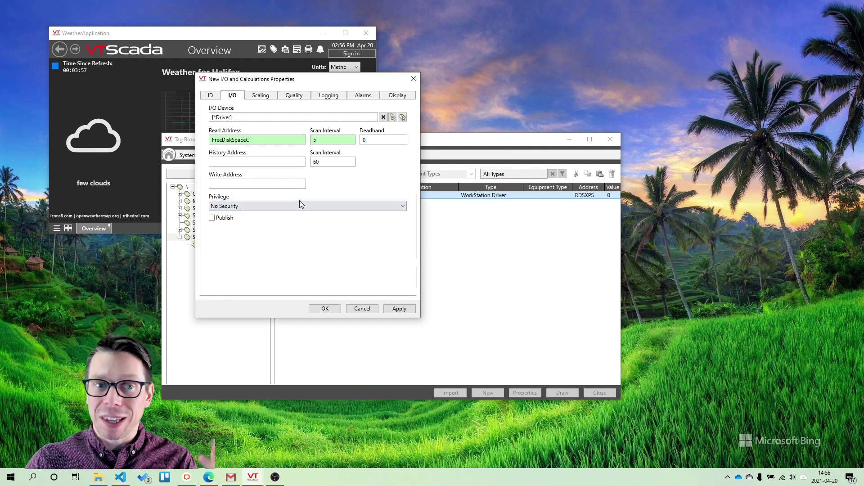
pyautogui.click(261, 96)
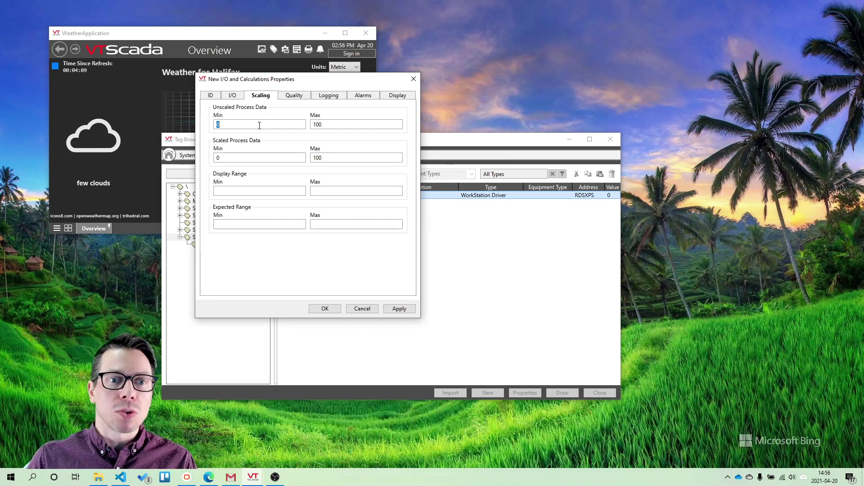
pyautogui.press('Tab')
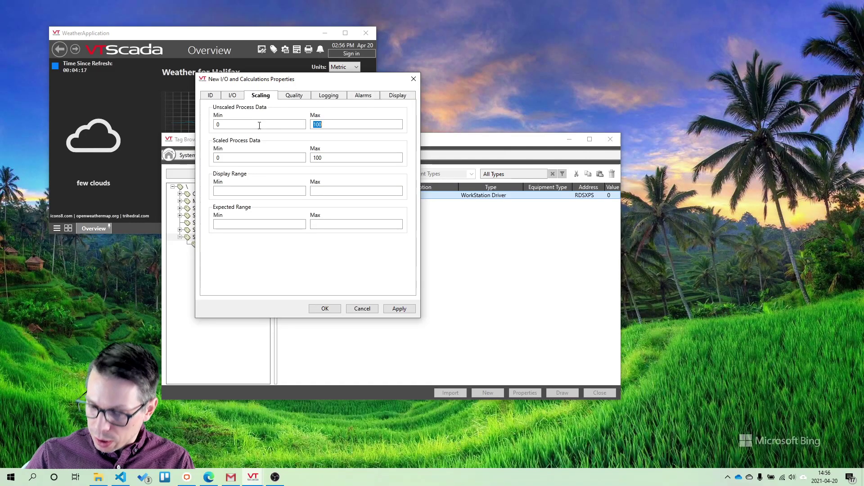
pyautogui.write('100')
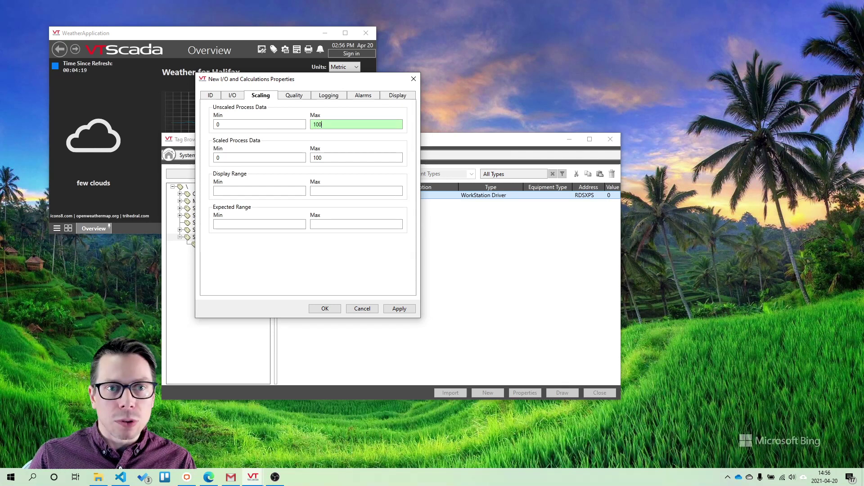
pyautogui.write('00000')
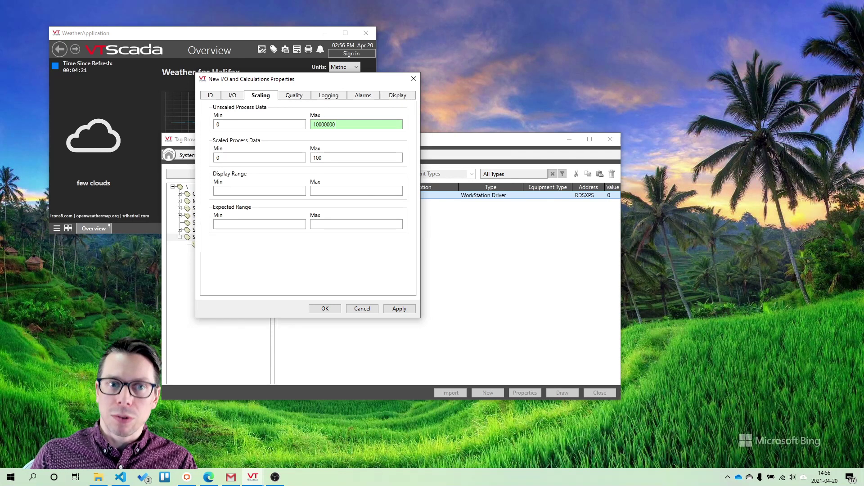
pyautogui.write('00')
pyautogui.press('Tab')
pyautogui.press('Tab')
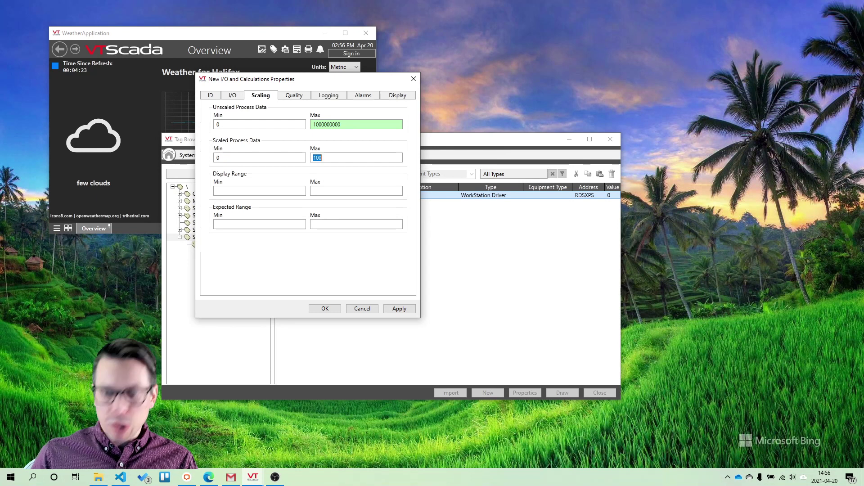
pyautogui.write('1')
pyautogui.click(216, 191)
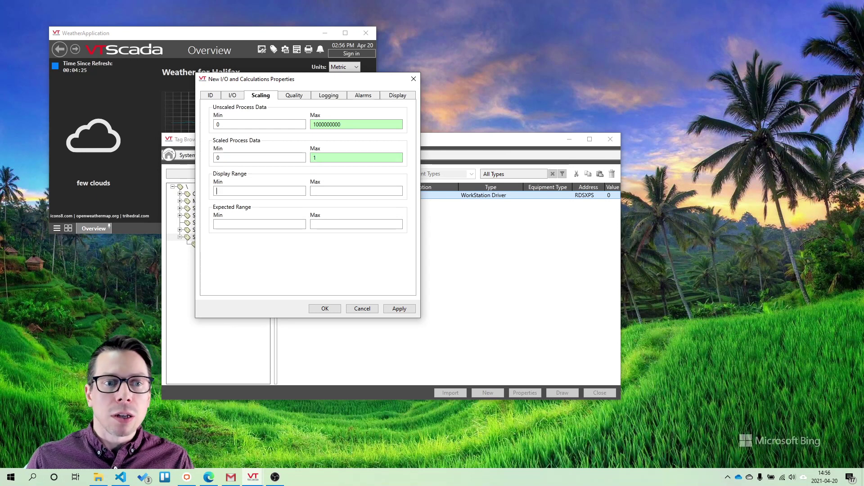
pyautogui.press('Tab')
pyautogui.press('Tab')
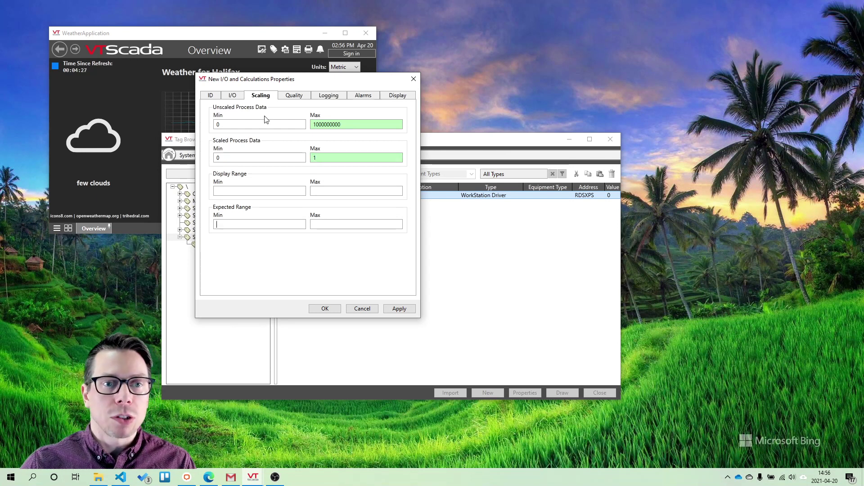
# - Turn off Questionable Data on the tag's Quality settings
pyautogui.click(305, 97)
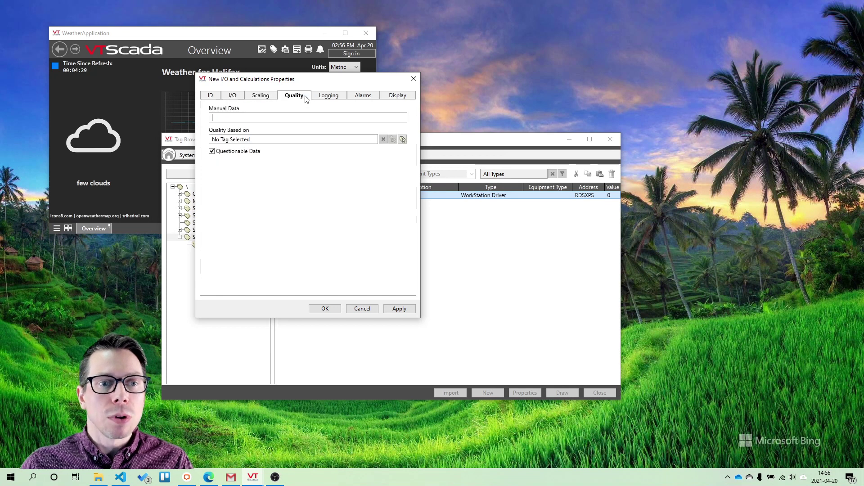
pyautogui.click(212, 151)
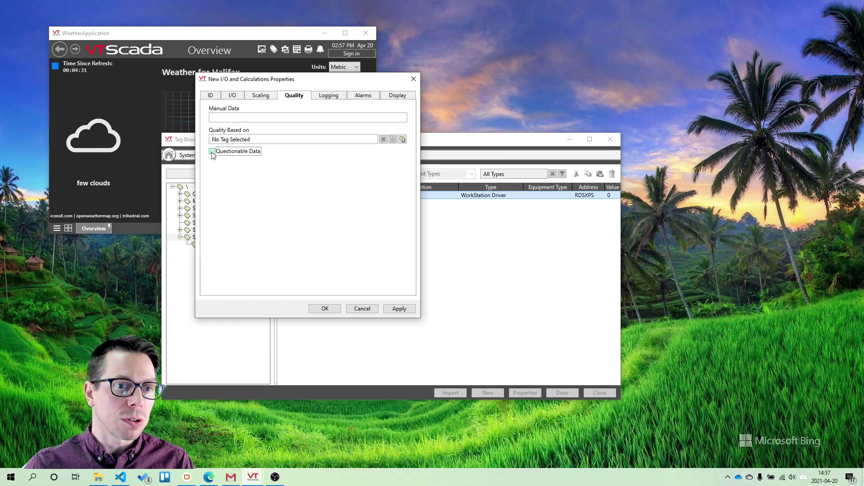
pyautogui.click(330, 96)
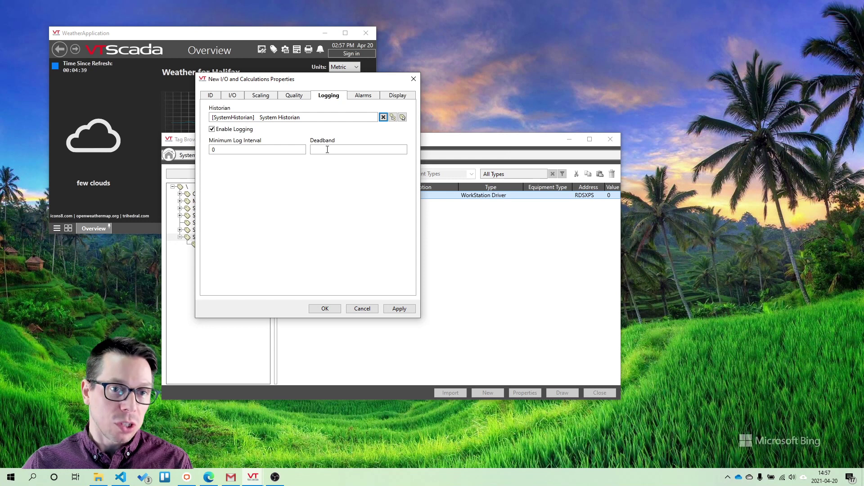
# - Add a low alarm with [3] Warning priority and a setpoint of 50
pyautogui.click(363, 95)
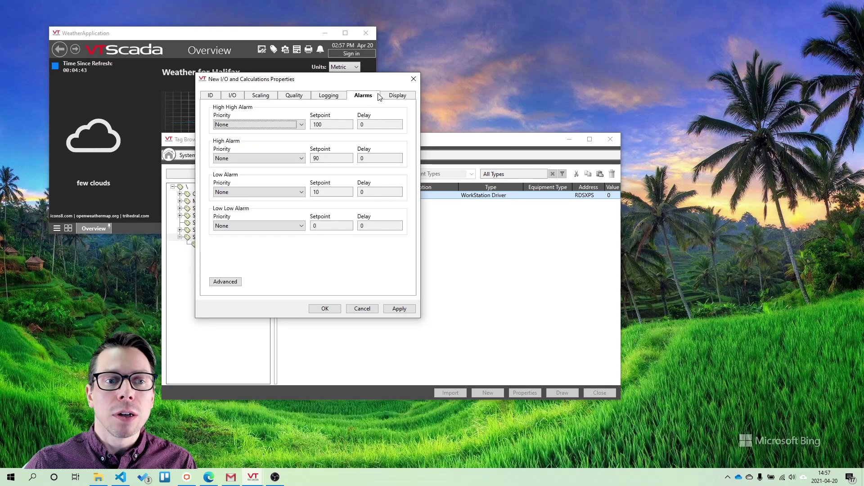
pyautogui.click(242, 190)
pyautogui.click(232, 222)
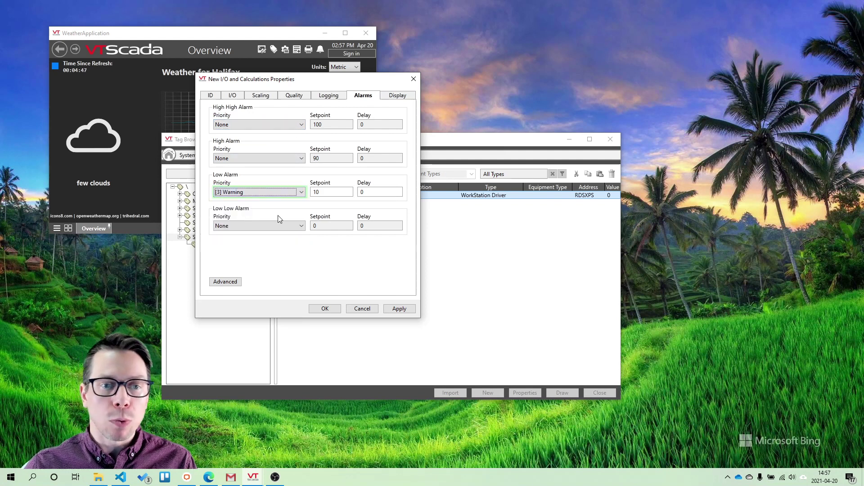
pyautogui.press('Tab')
pyautogui.write('50')
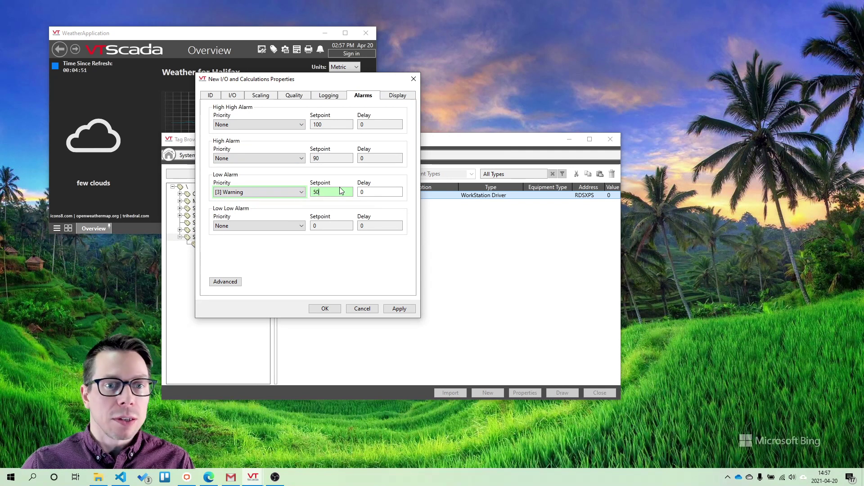
# - Set the engineering units to GB, then apply and save the FreeDiskSpace tag
pyautogui.click(394, 96)
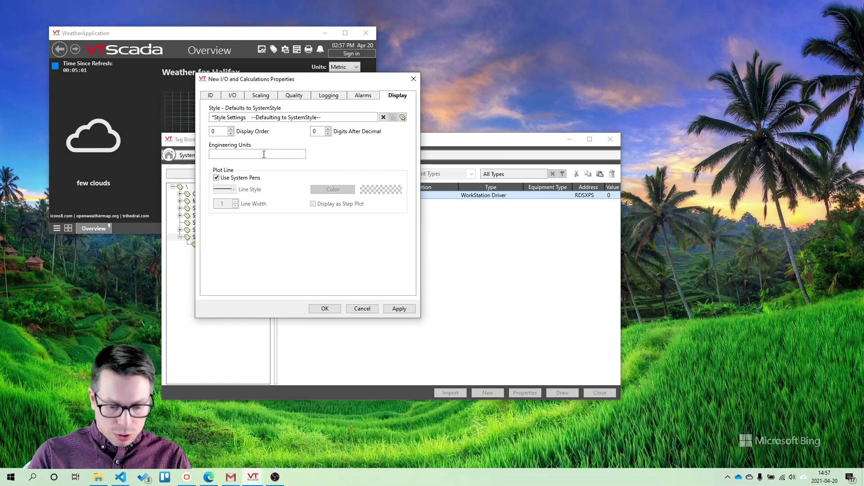
pyautogui.write('GB')
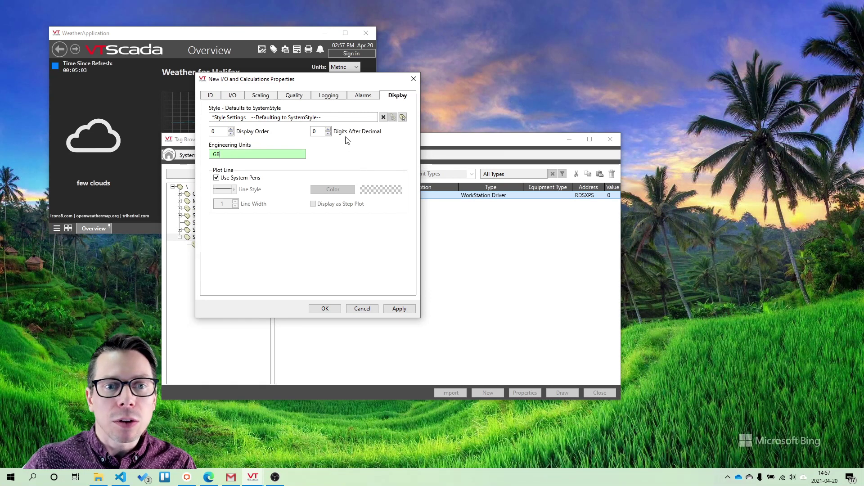
pyautogui.click(399, 309)
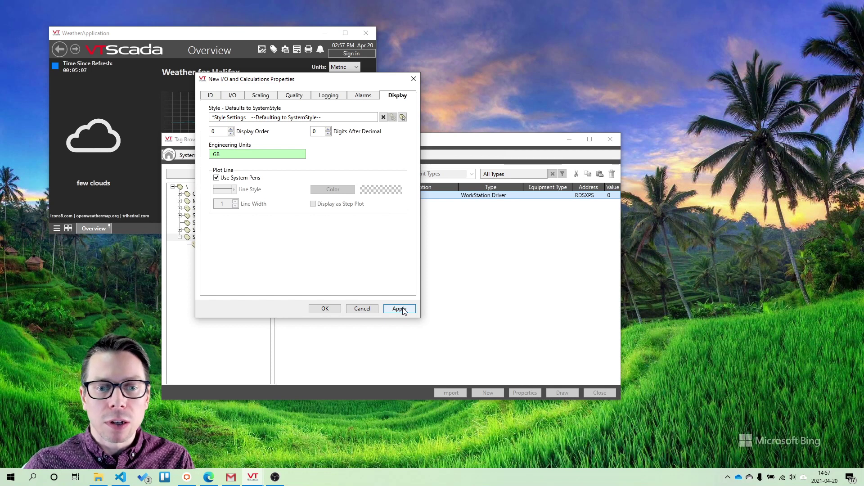
pyautogui.click(330, 310)
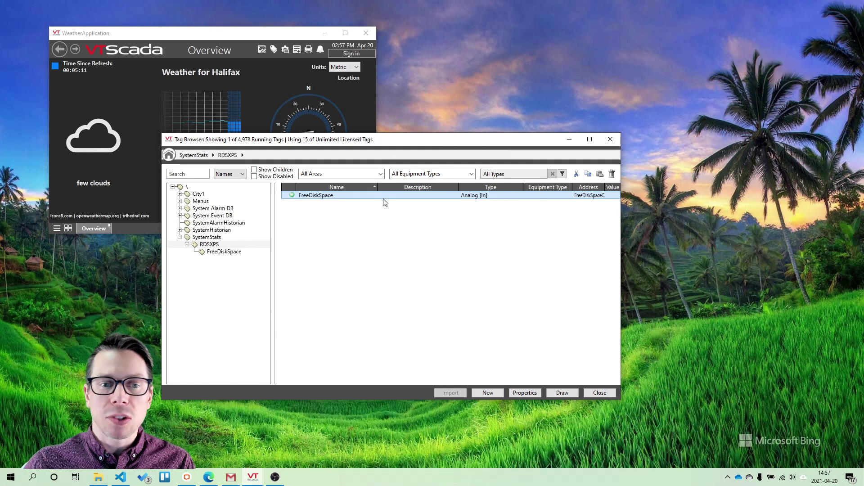
# - Draw FreeDiskSpace as a Numeric Value widget below the winds readout on the Overview page
pyautogui.rightClick(324, 196)
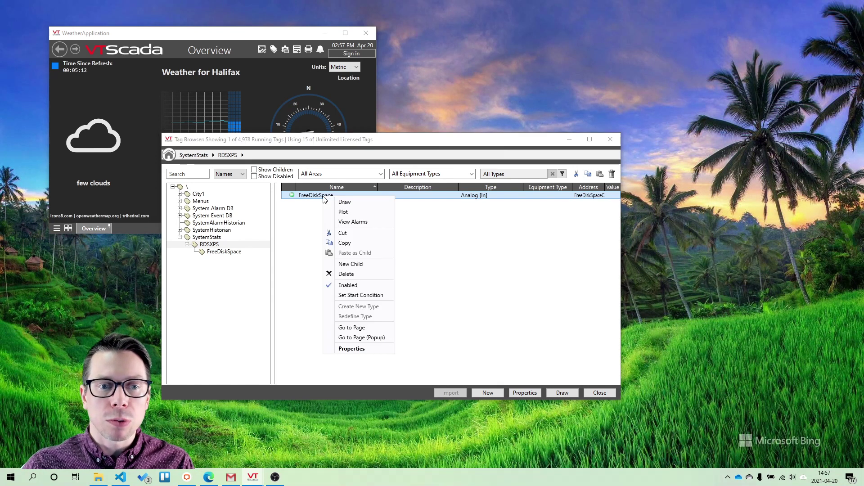
pyautogui.click(345, 203)
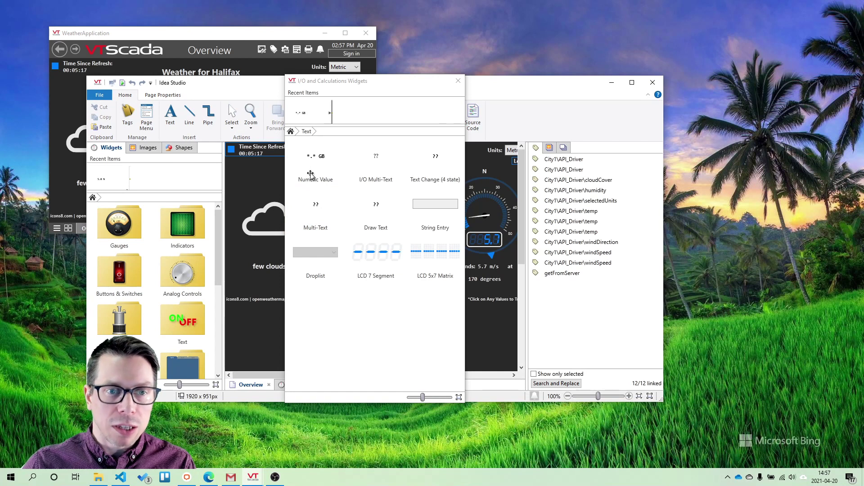
pyautogui.moveTo(315, 163); pyautogui.dragTo(336, 243)
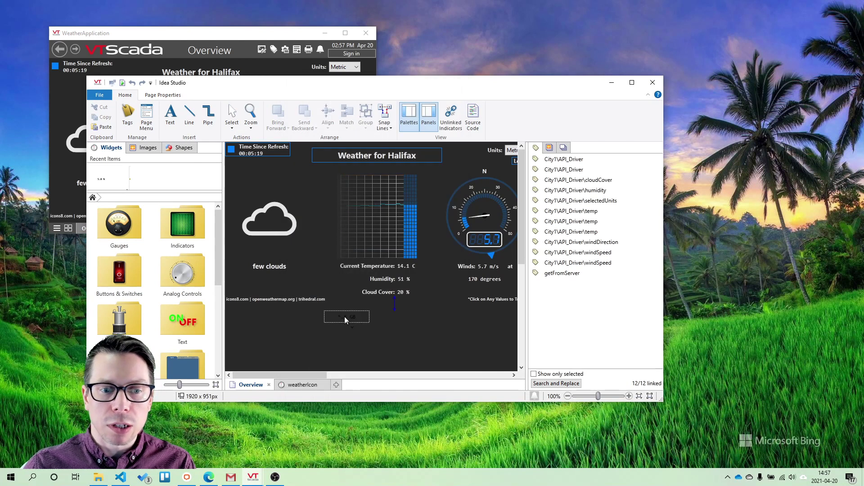
pyautogui.moveTo(345, 319); pyautogui.dragTo(490, 309)
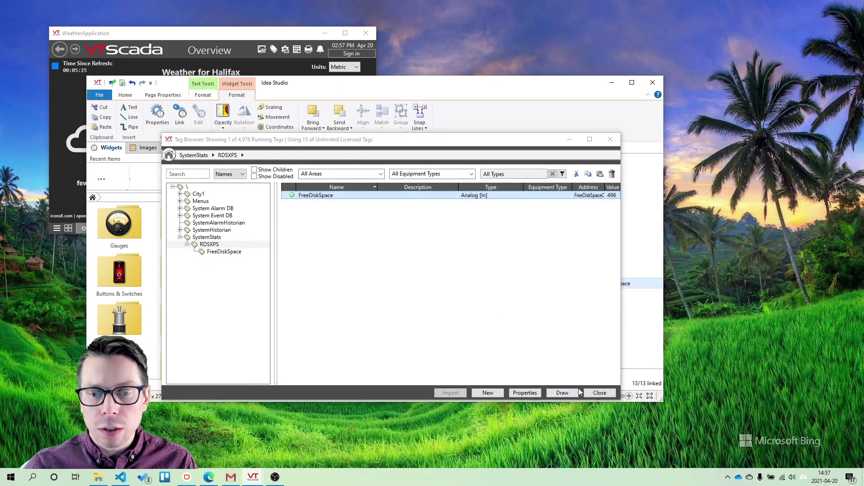
pyautogui.click(596, 392)
pyautogui.click(203, 95)
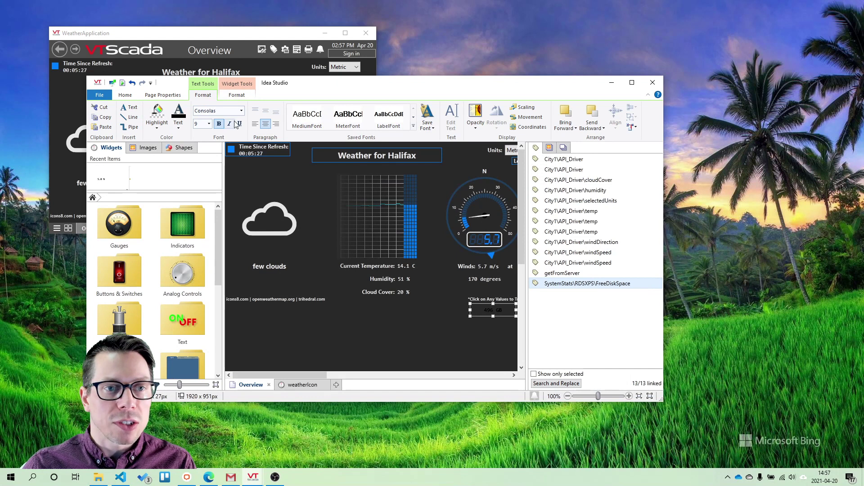
pyautogui.click(178, 128)
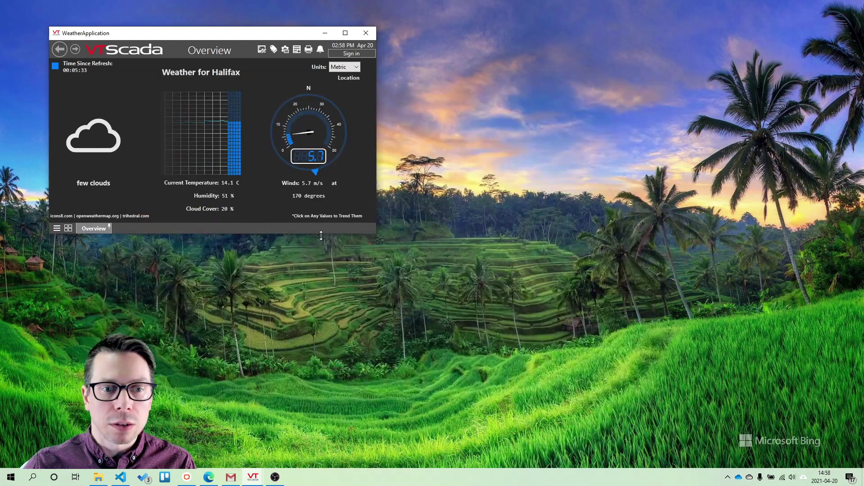
# - Enlarge the weather window to show 496 GB, check the Alarm Page, and return to Overview
pyautogui.moveTo(322, 231); pyautogui.dragTo(321, 248)
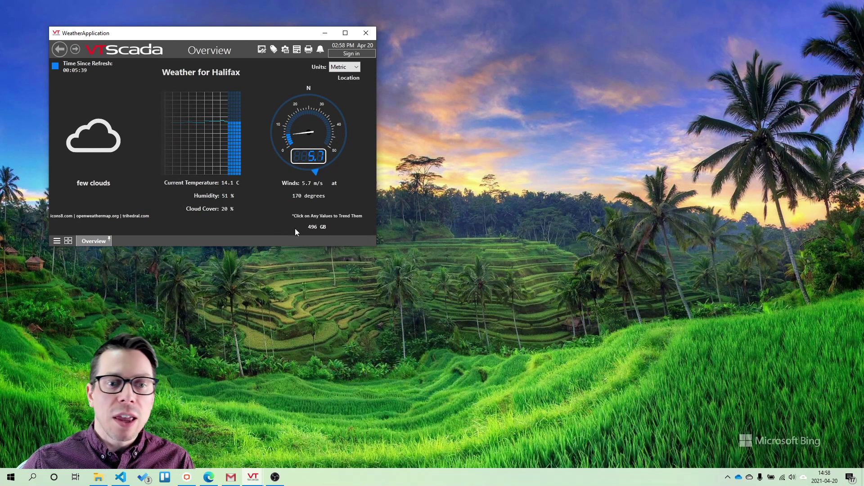
pyautogui.moveTo(314, 230)
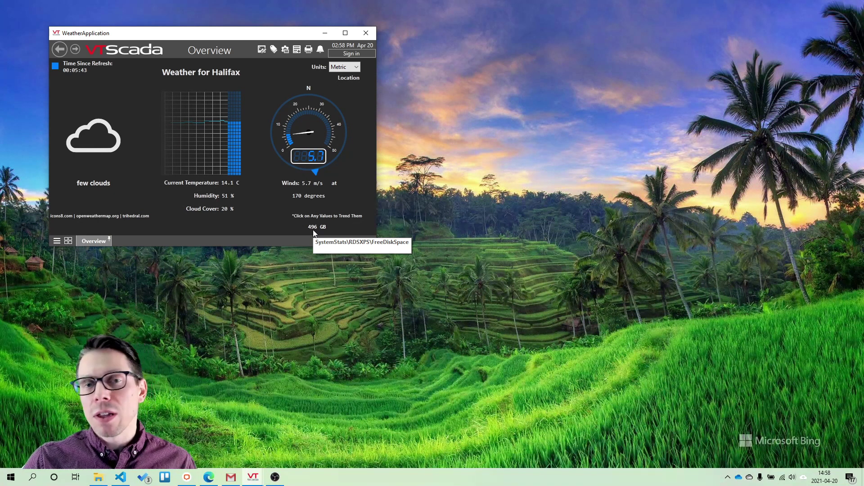
pyautogui.click(320, 49)
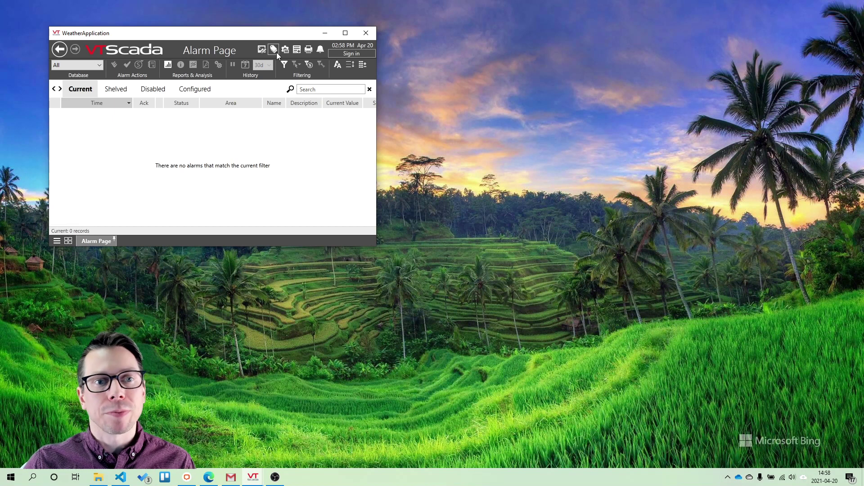
pyautogui.click(67, 50)
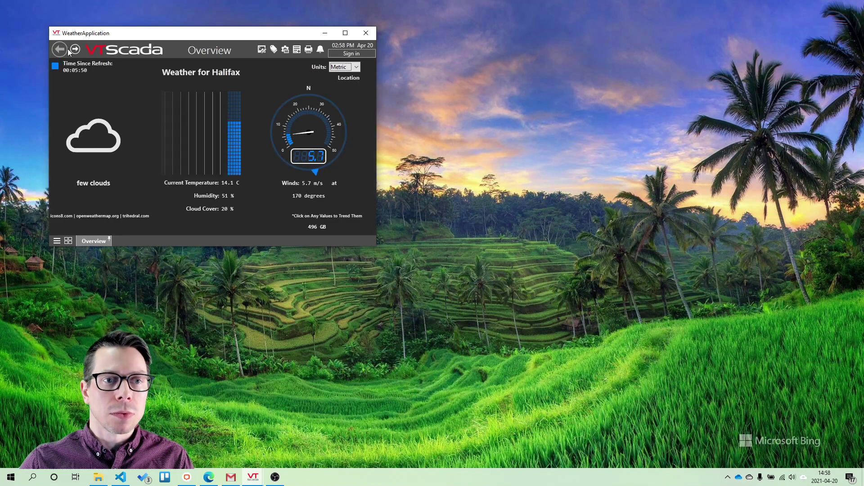